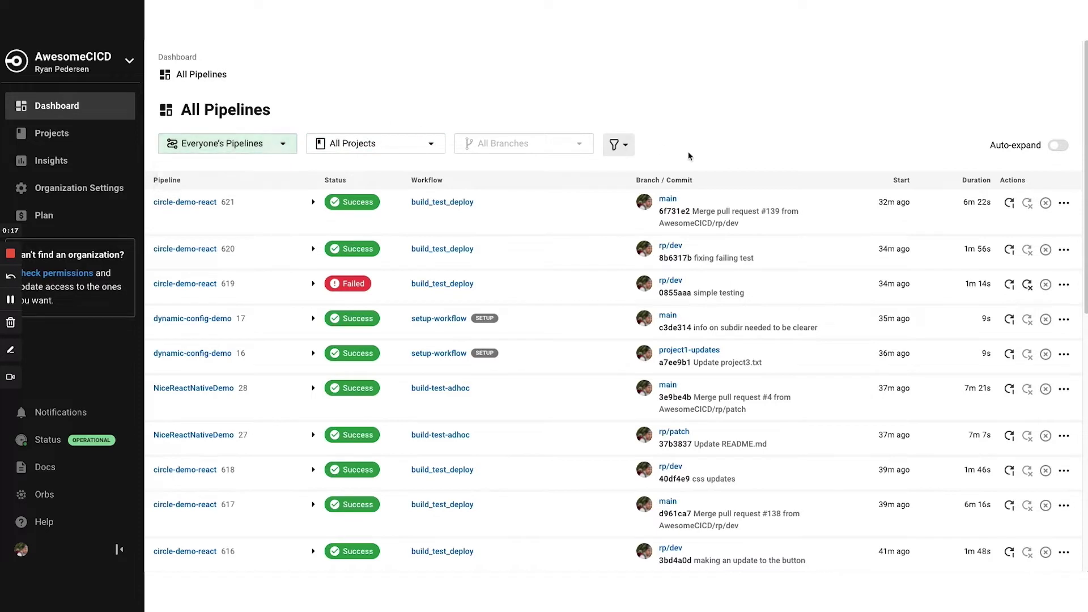
View the available status filter options for the All Pipelines list.
left_click(616, 147)
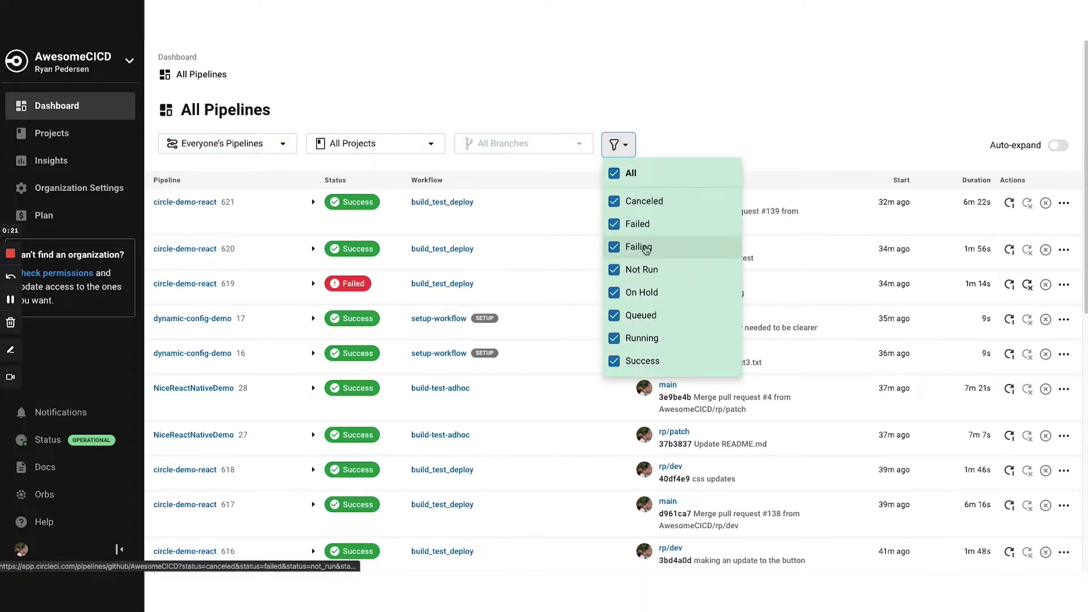
left_click(329, 14)
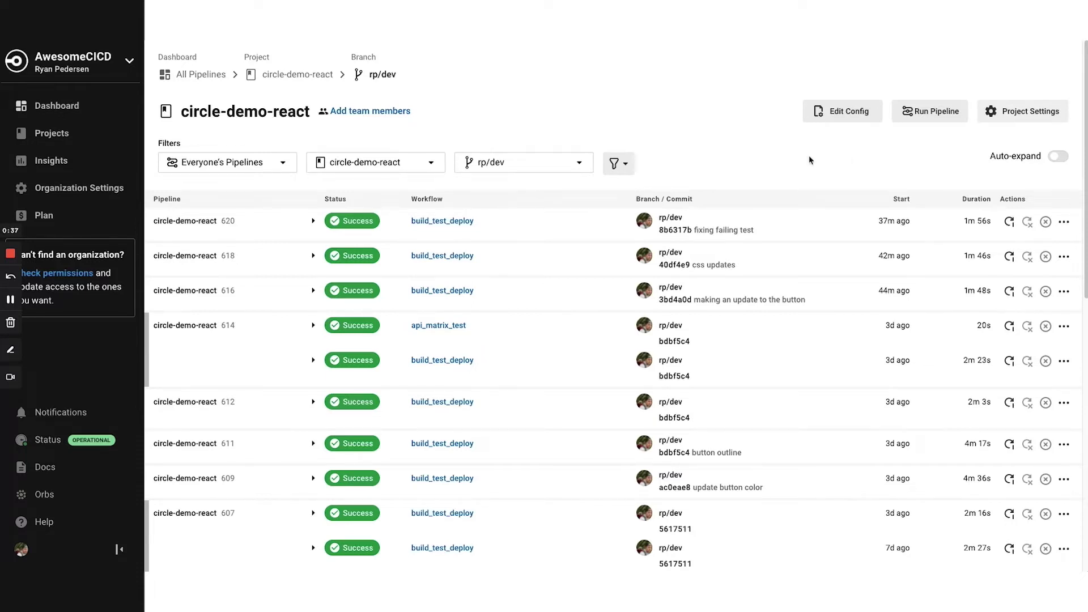
Run a new pipeline for circle-demo-react at the head of the rp/dev branch.
left_click(931, 110)
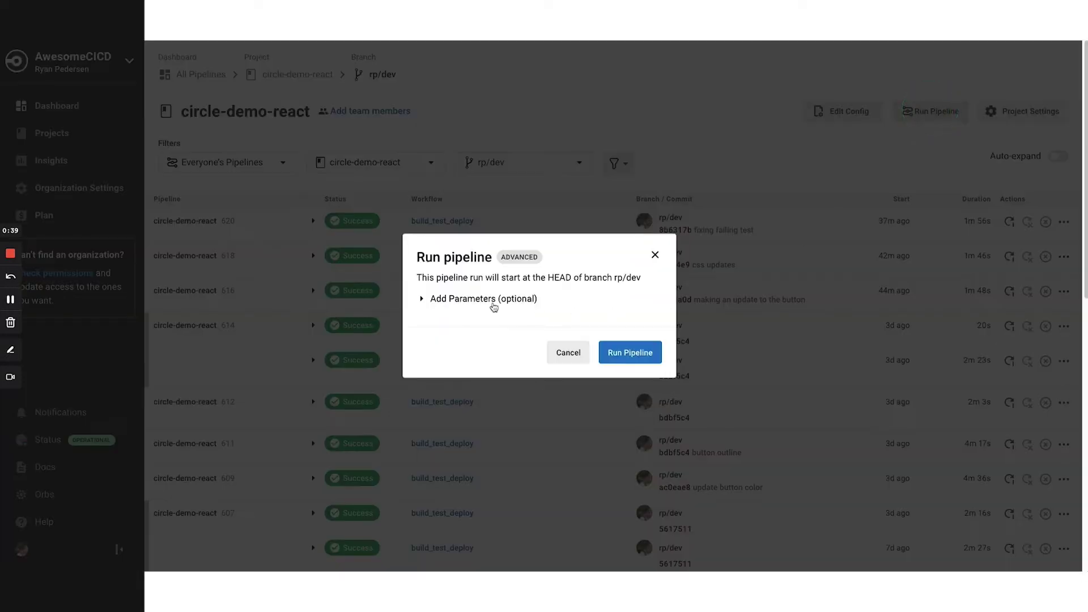
left_click(425, 299)
left_click(690, 377)
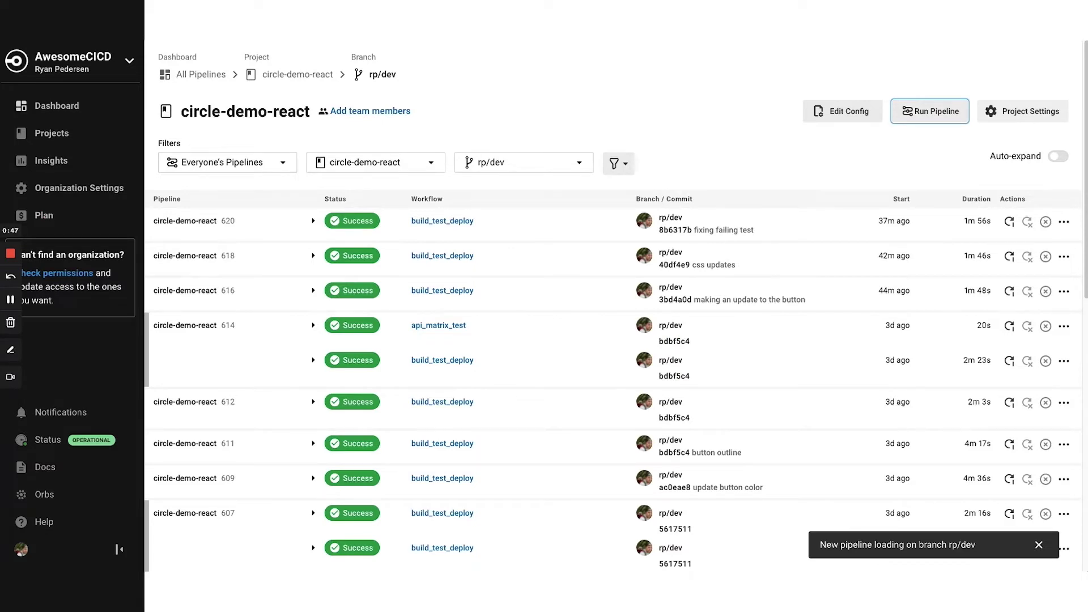
Examine the job graphs of the build_test_deploy workflow for the rp/dev and main branches, through to the Helm deployment jobs.
left_click(1009, 402)
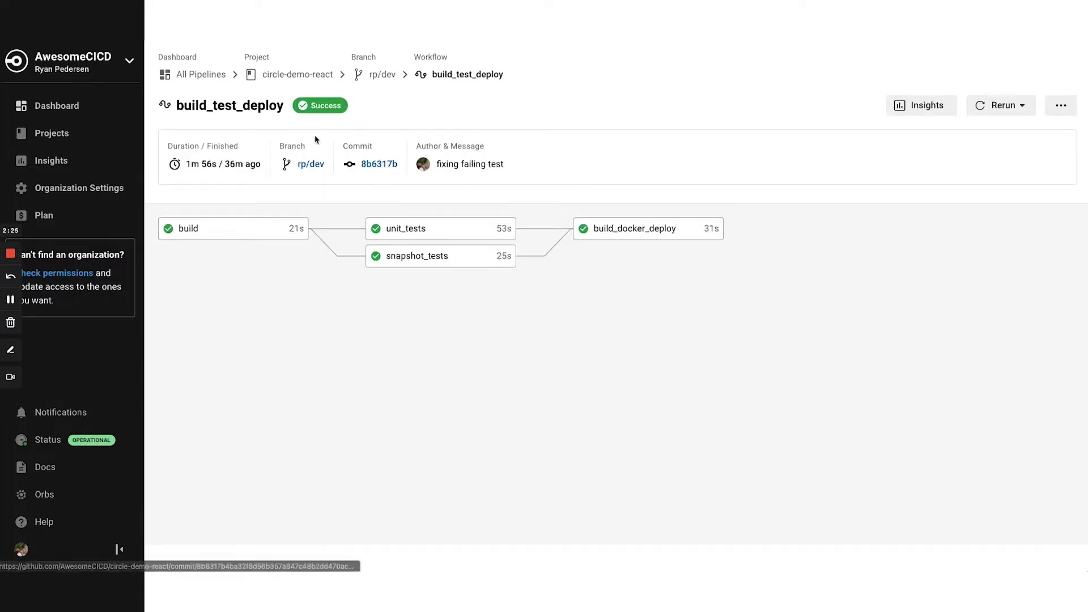
double_click(232, 108)
left_click(452, 338)
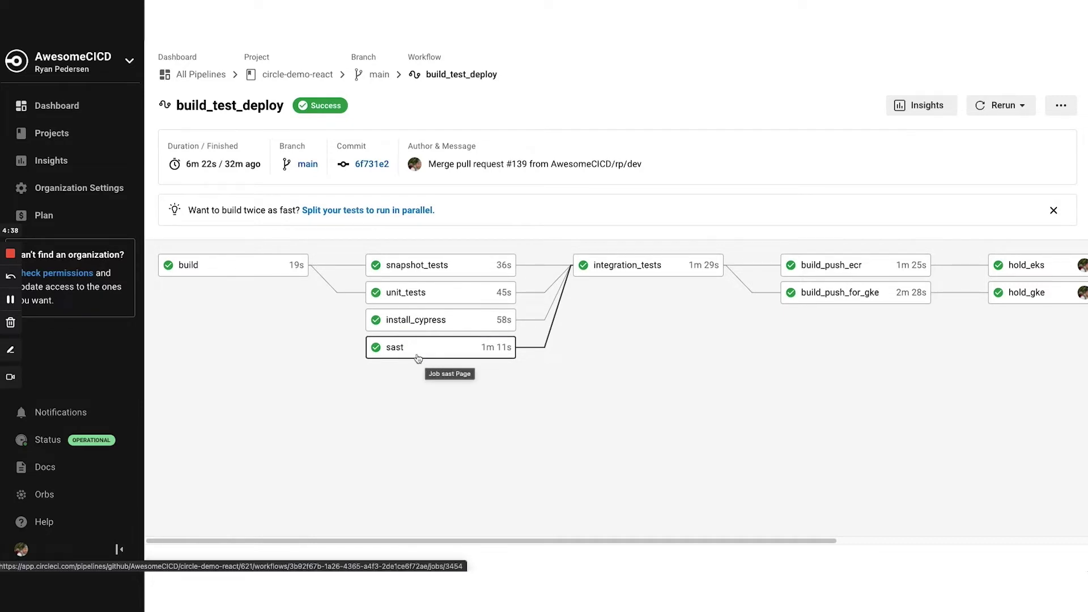
left_click_drag(695, 540, 894, 542)
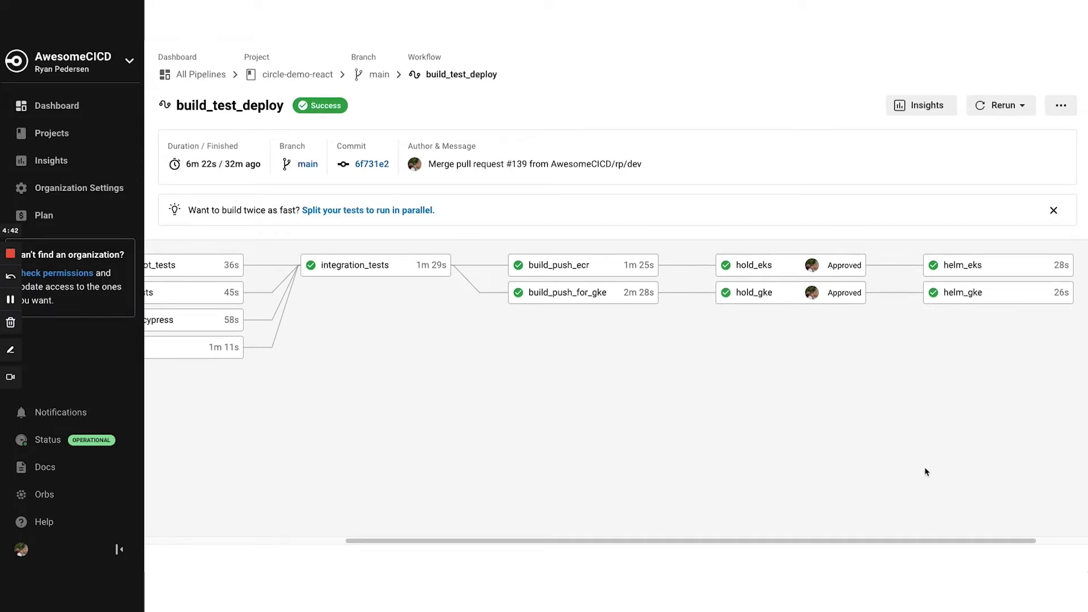
left_click_drag(929, 540, 730, 540)
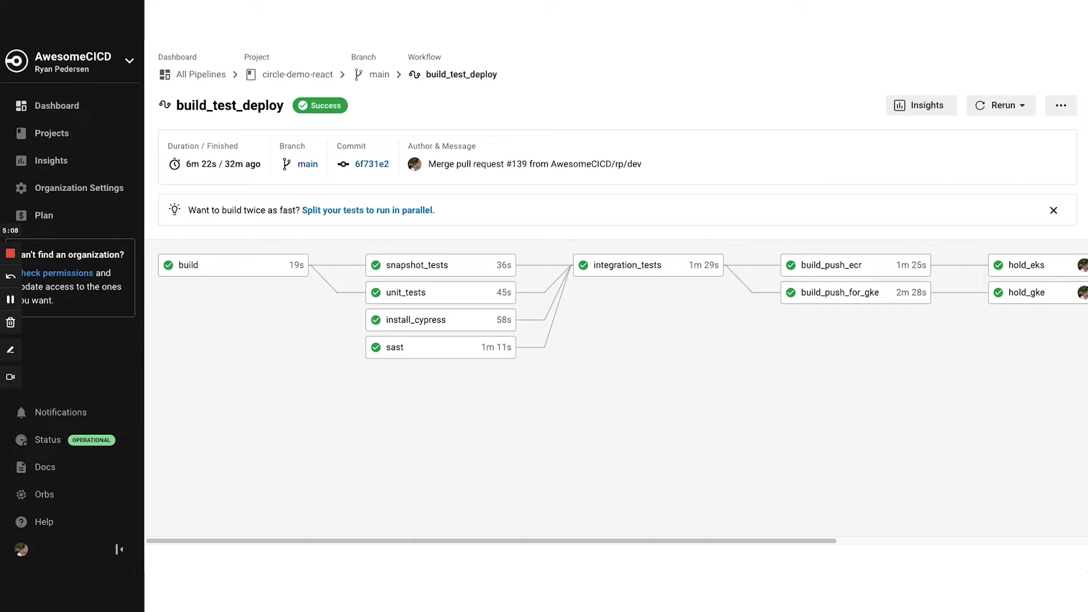
Inspect the Restoring cache output and parallel runs of the unit_tests job in the main branch's build_test_deploy workflow.
left_click(435, 293)
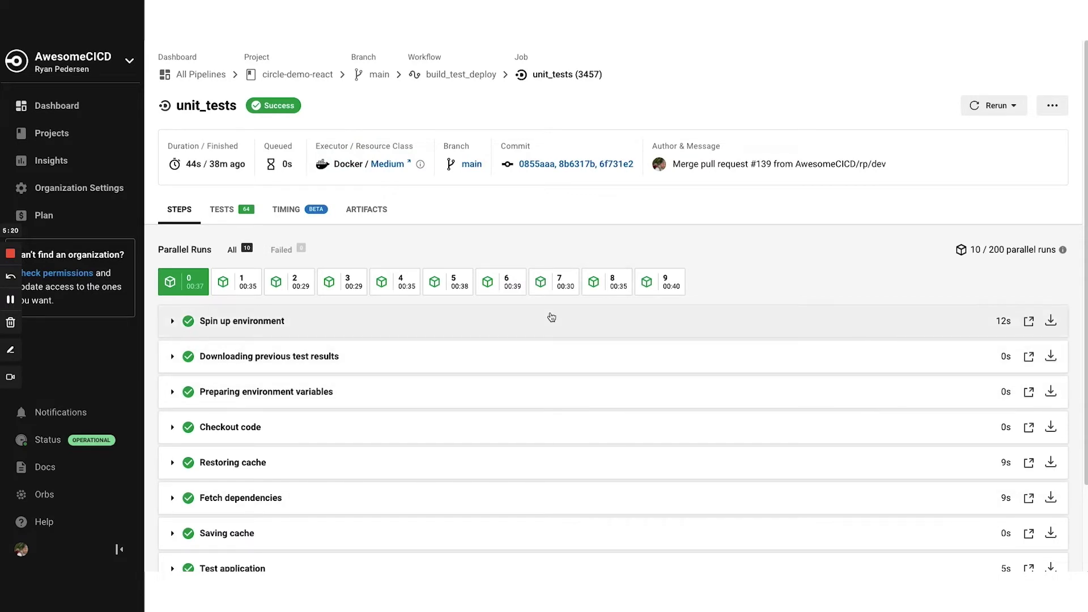
scroll(551, 316, "down", 3)
left_click(469, 360)
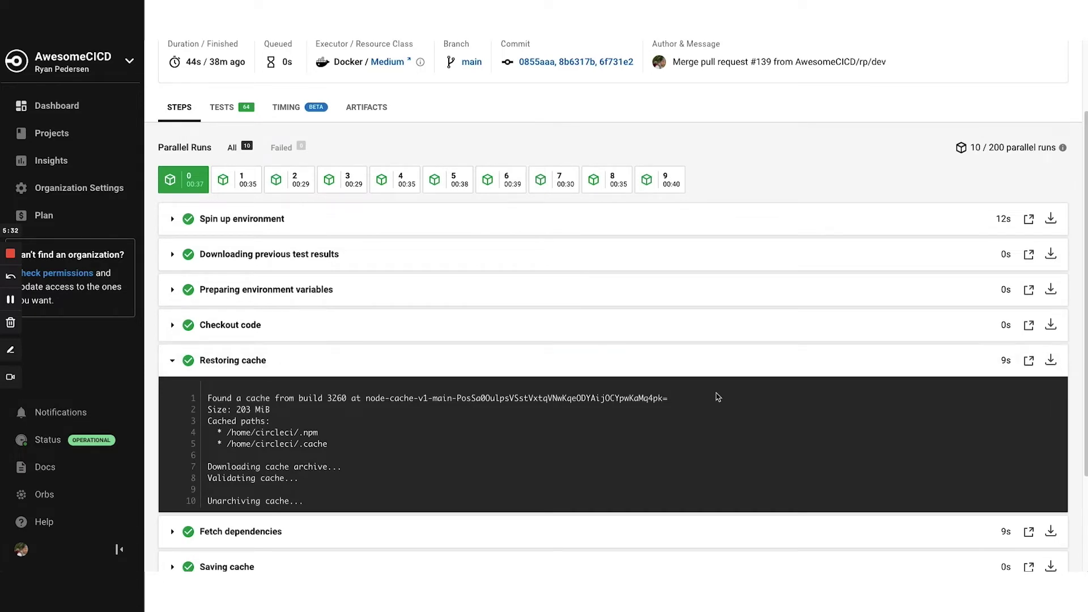
left_click(627, 358)
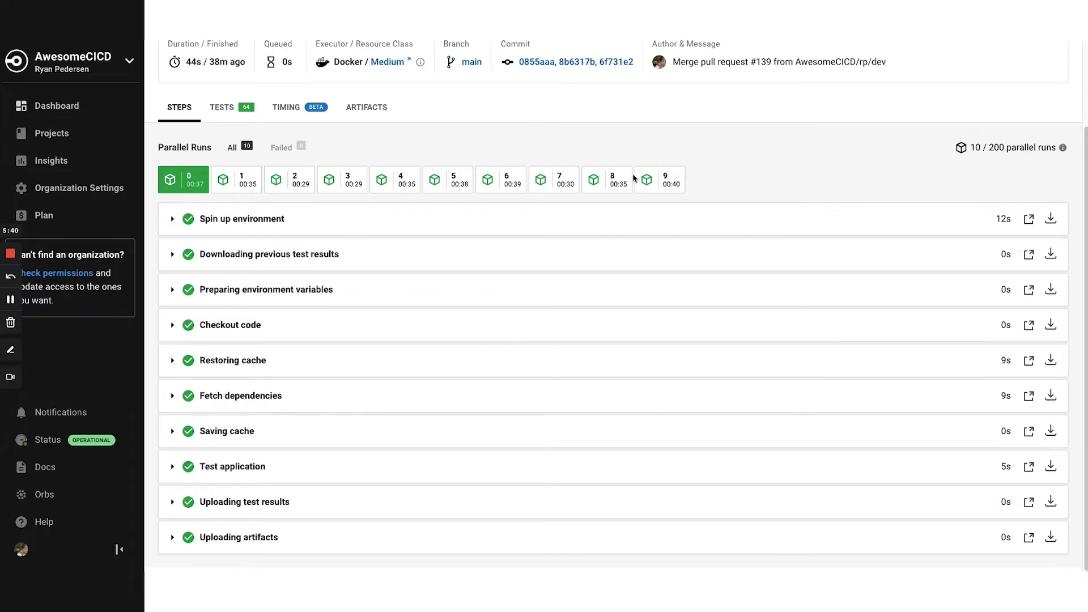
scroll(633, 173, "up", 2)
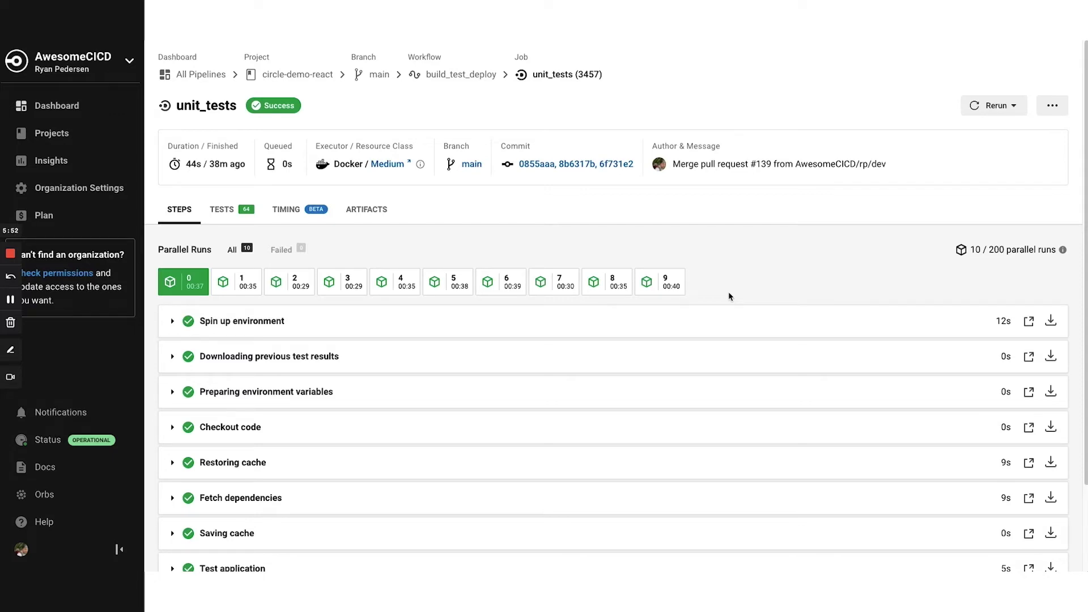
key("alt+Left")
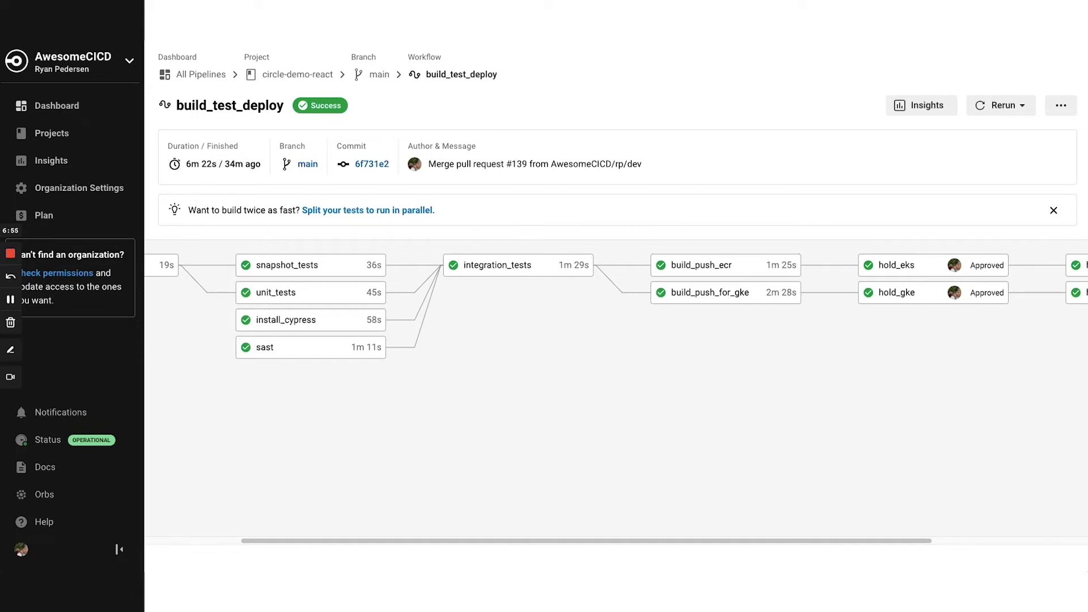
From GitHub's failed-test commit history, open the failing unit_tests check of the "tests" commit and review its failed test errors in CircleCI.
left_click(685, 31)
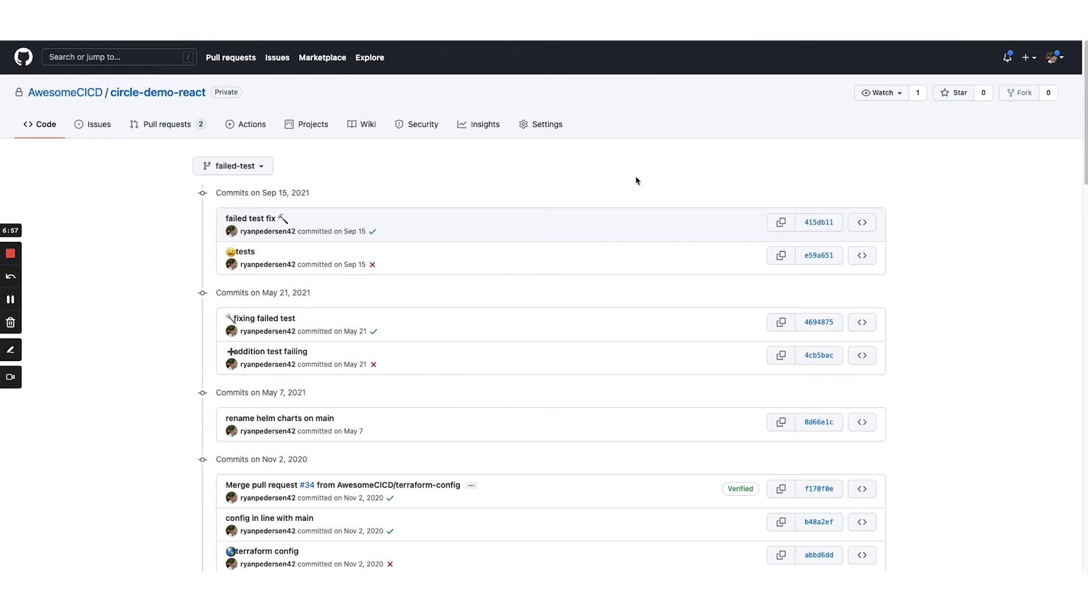
left_click(372, 265)
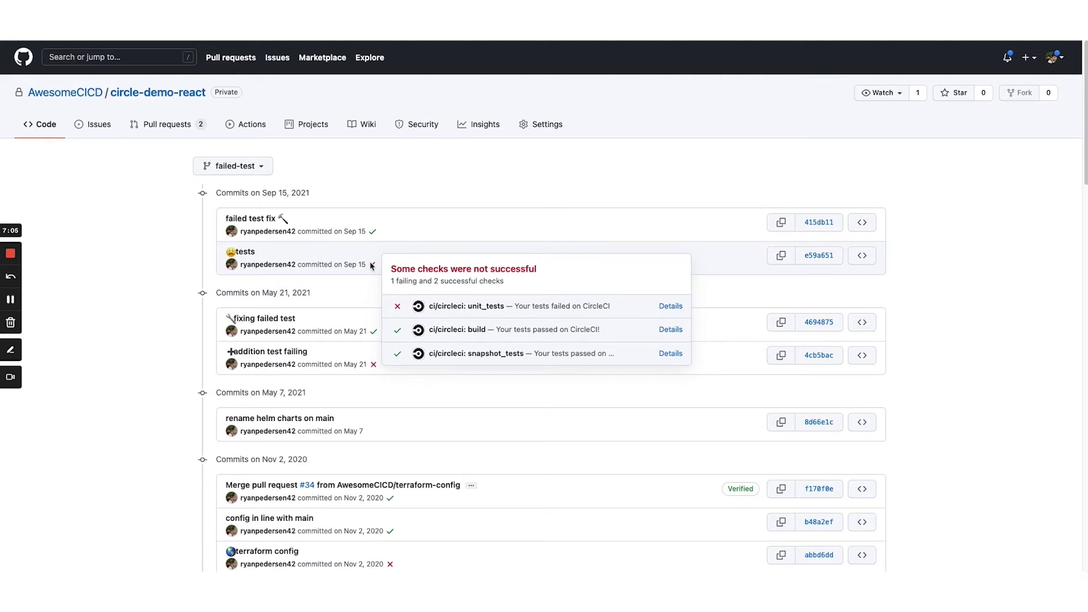
left_click(669, 307)
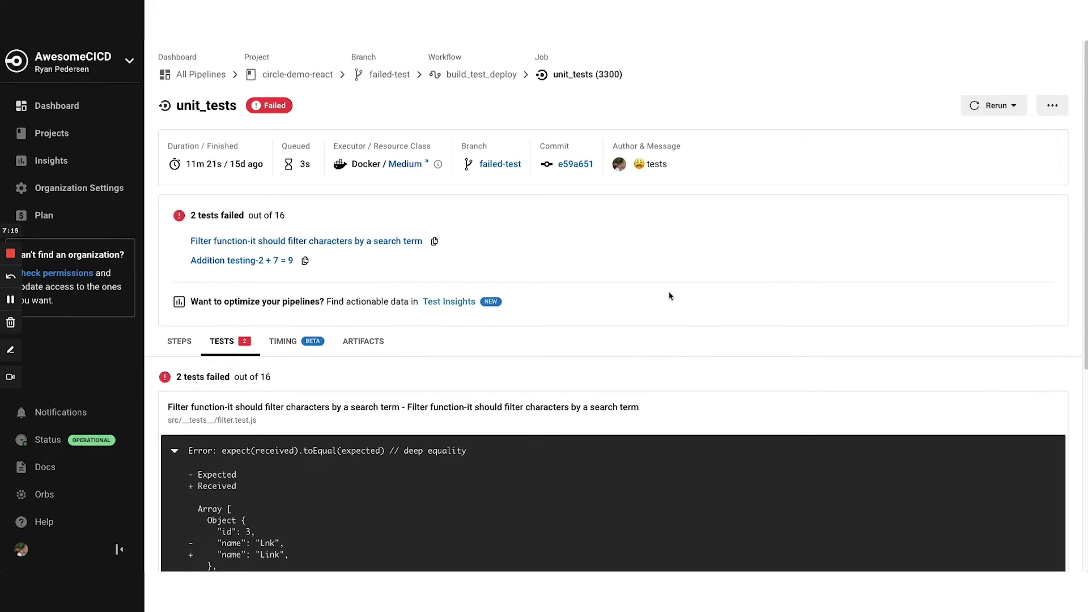
scroll(668, 307, "down", 6)
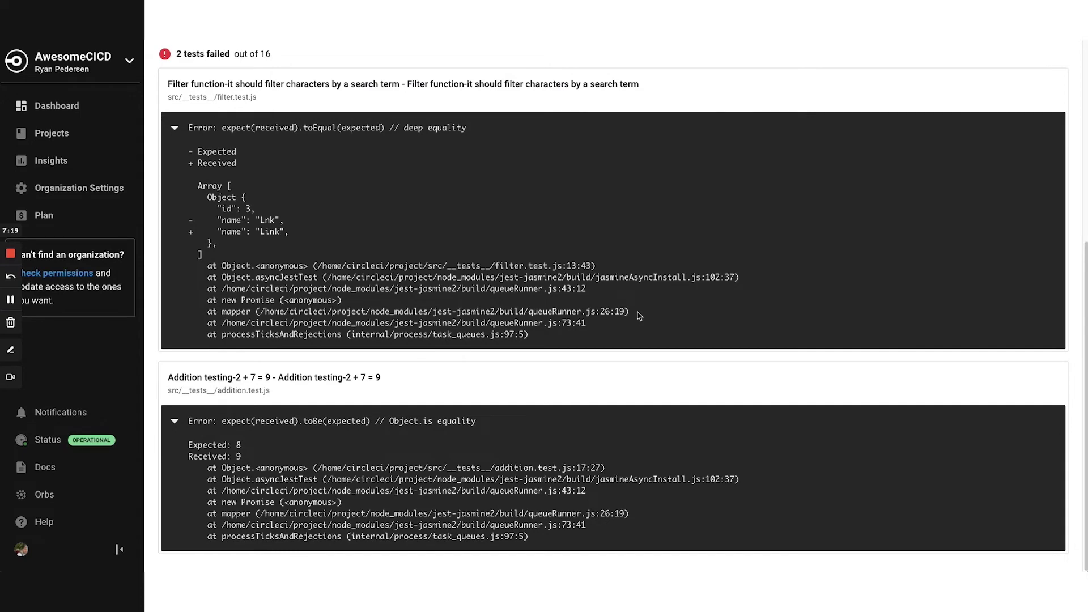
scroll(639, 316, "up", 6)
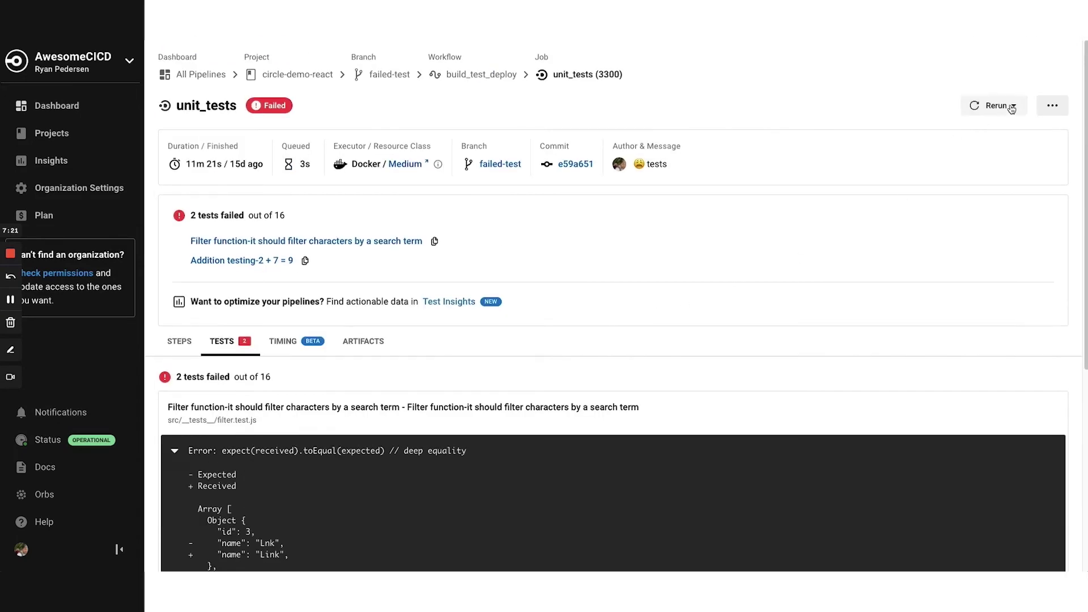
Rerun the failed unit_tests job with SSH.
left_click(1025, 108)
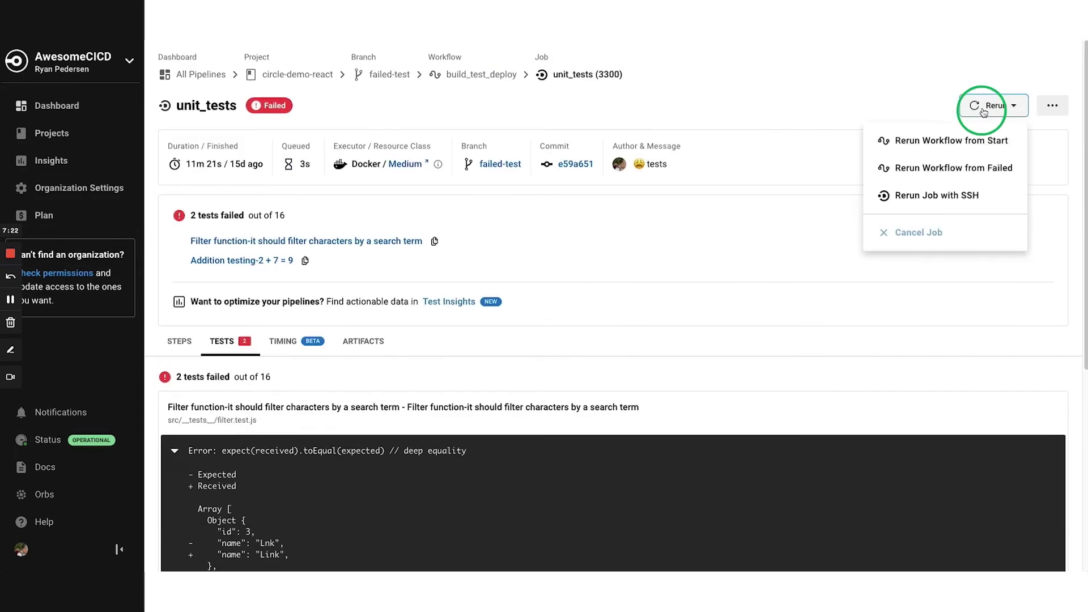
left_click(923, 198)
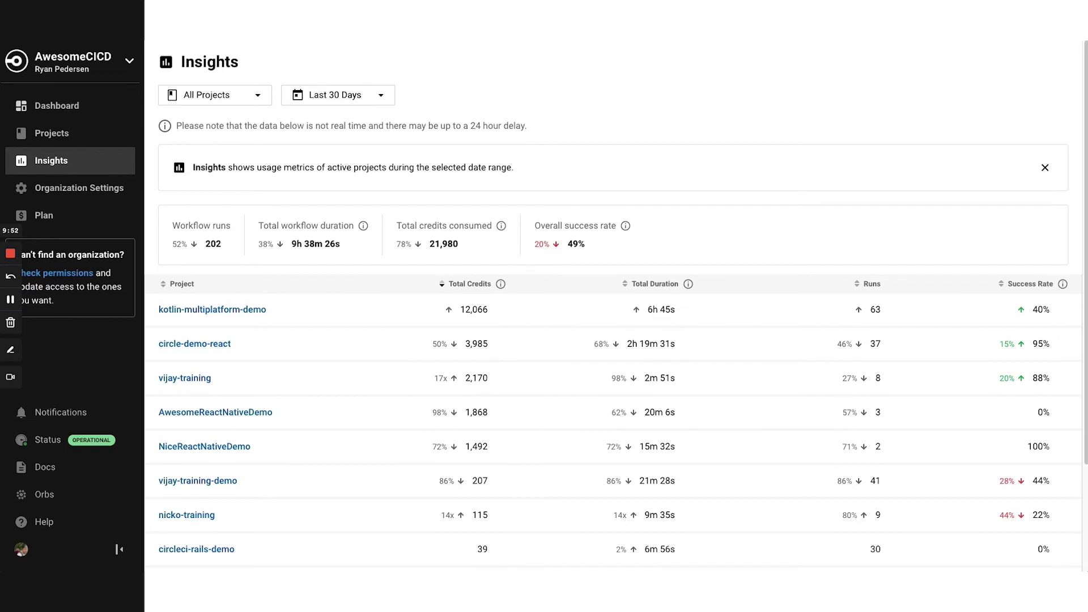
Open the circle-demo-react project's Insights for the build_test_deploy workflow across all branches.
left_click(190, 343)
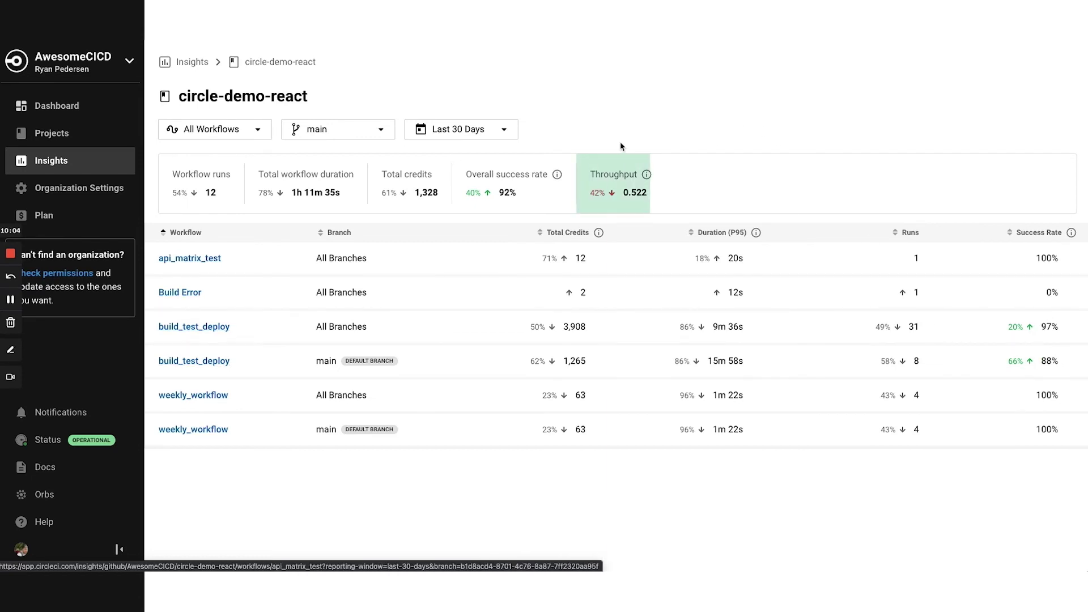
mouse_move(649, 175)
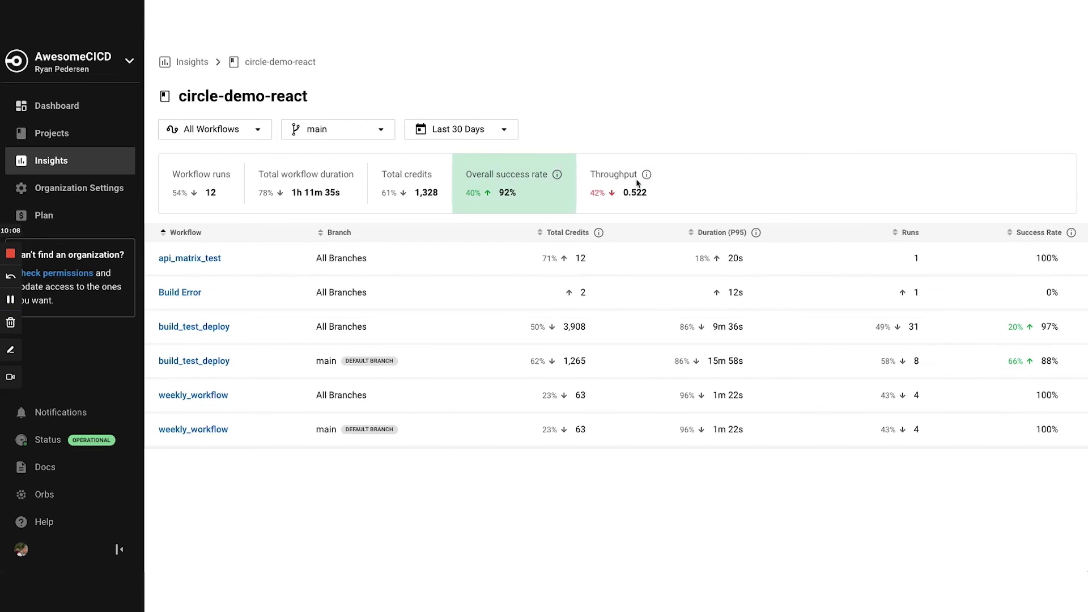
left_click(217, 326)
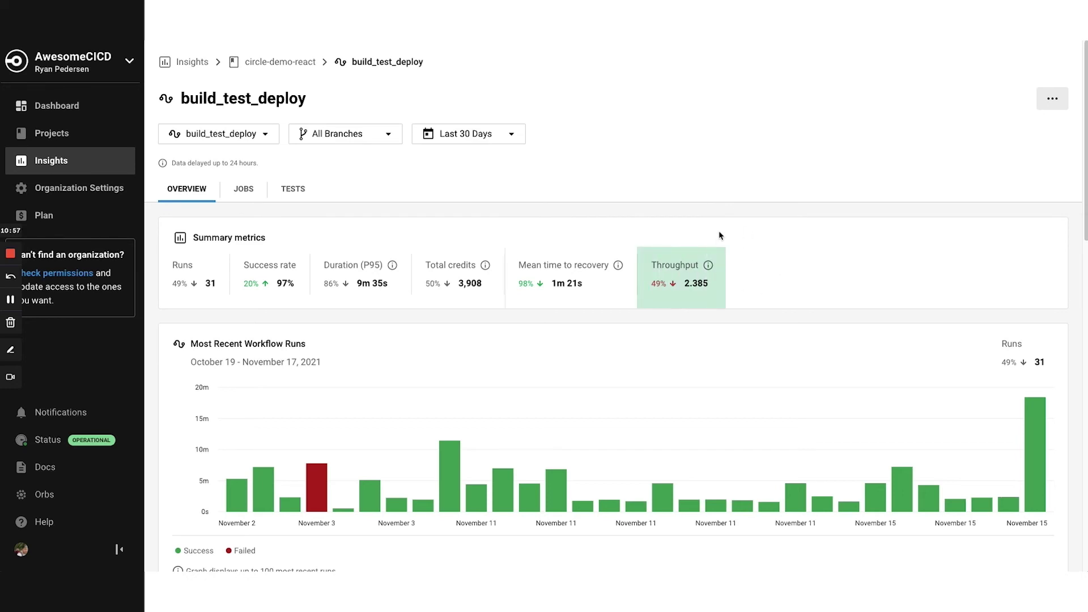
Examine the build_test_deploy overview charts for recent runs, success rate and workflow duration.
scroll(821, 314, "down", 1)
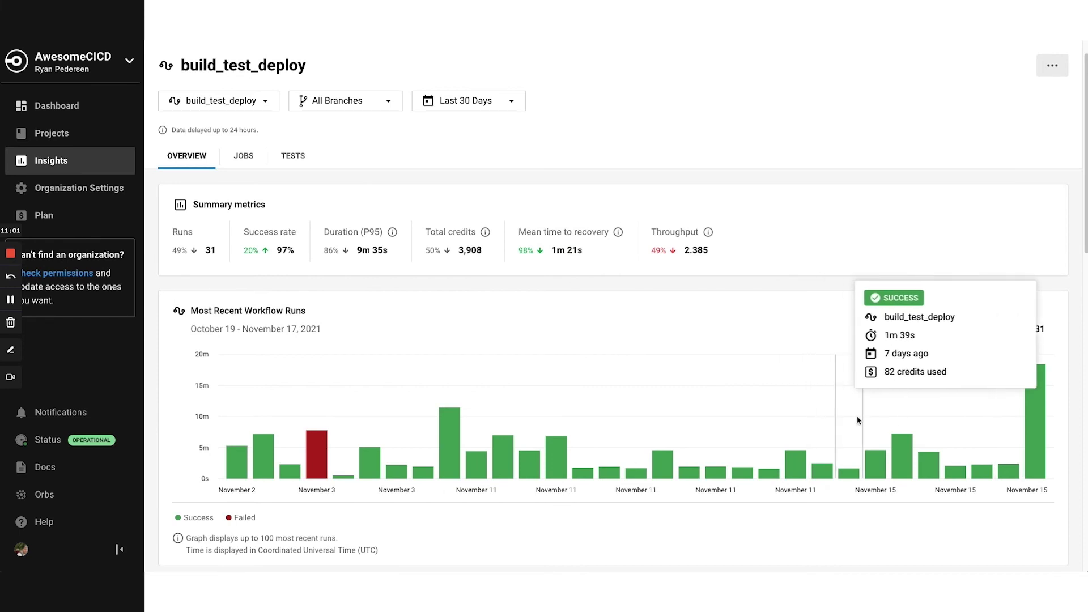
scroll(859, 420, "down", 3)
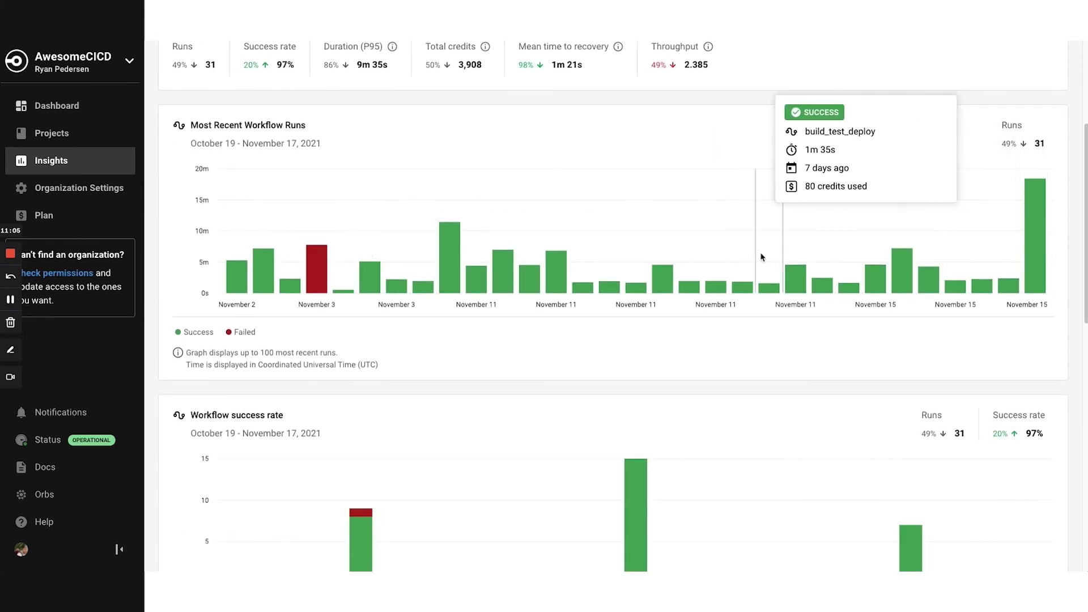
scroll(703, 216, "down", 1)
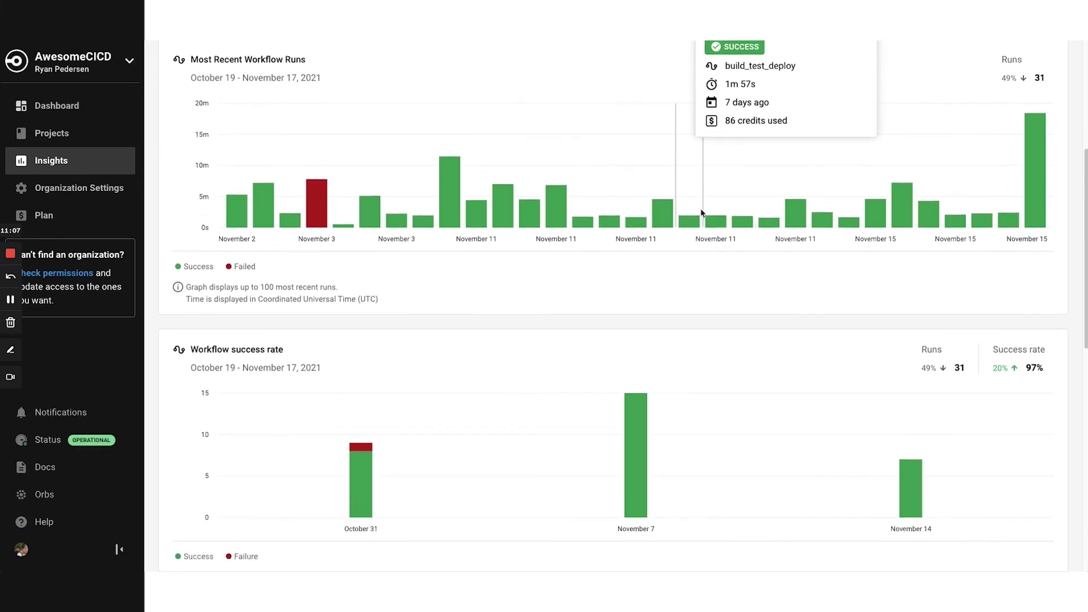
scroll(652, 221, "down", 3)
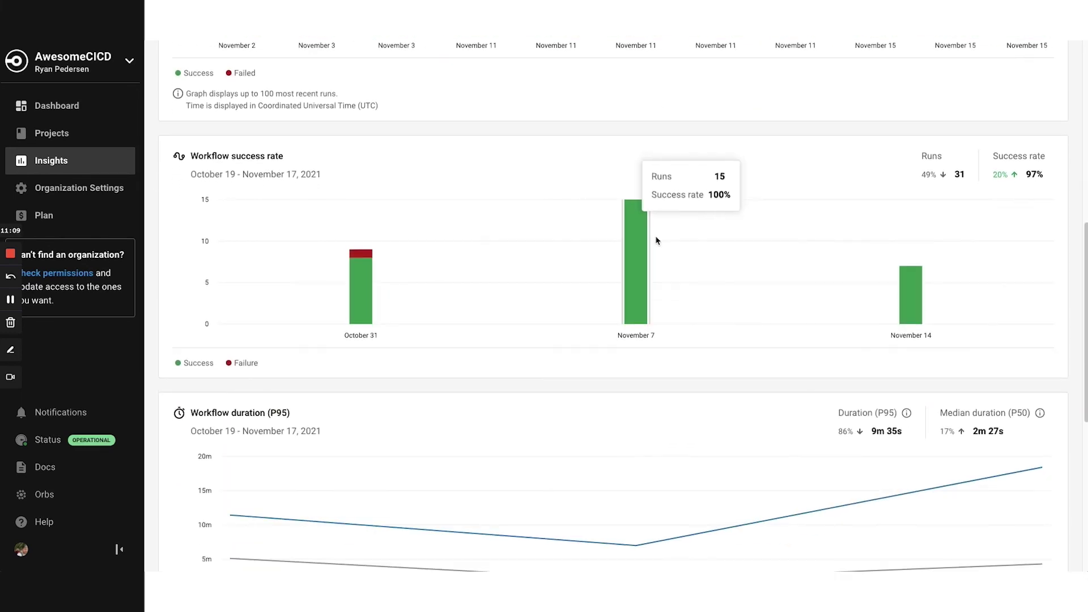
scroll(805, 211, "down", 3)
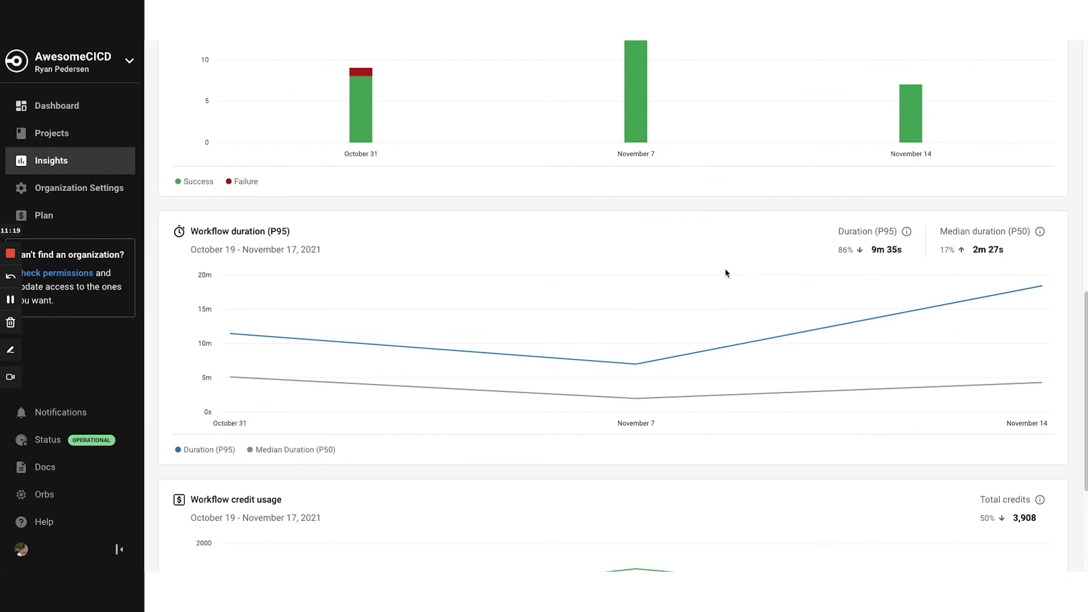
scroll(725, 267, "up", 10)
Review the build_test_deploy test insights for the main branch, covering test counts, flaky tests, most failed tests and slowest tests.
left_click(244, 196)
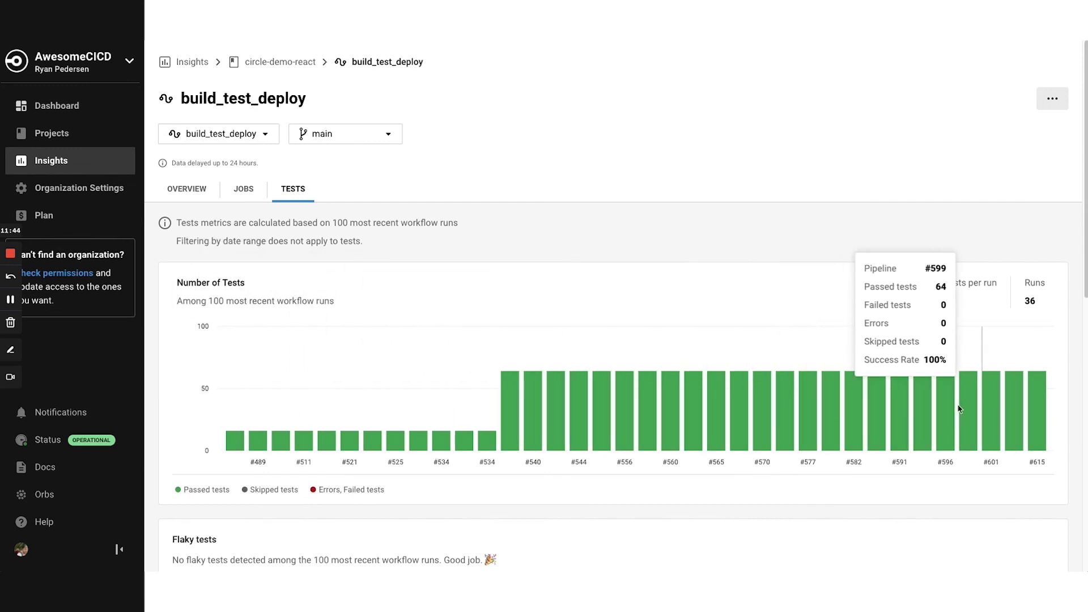
scroll(959, 408, "down", 2)
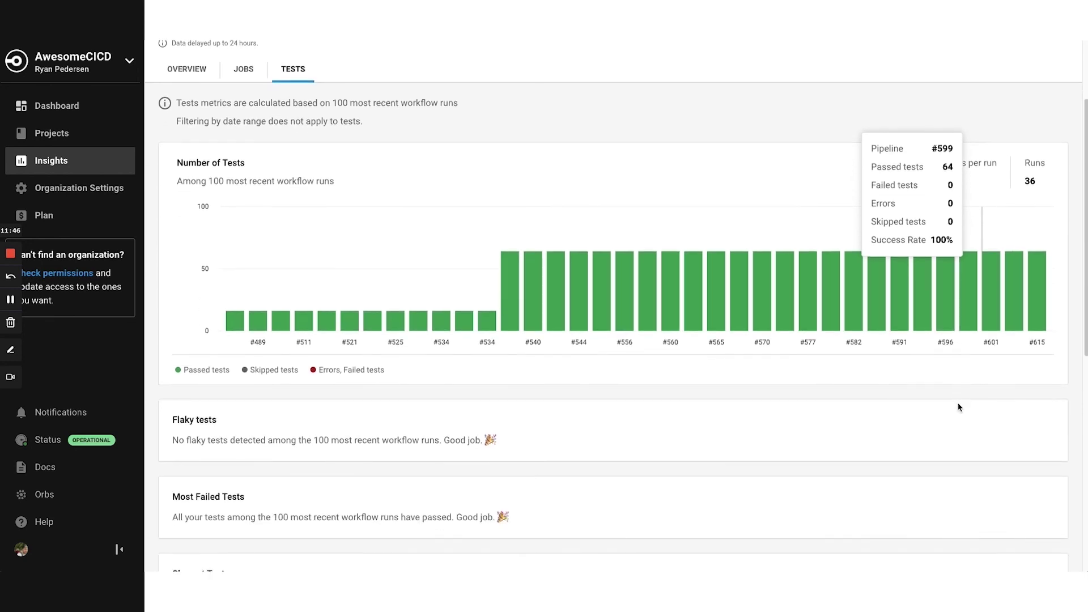
scroll(959, 408, "down", 4)
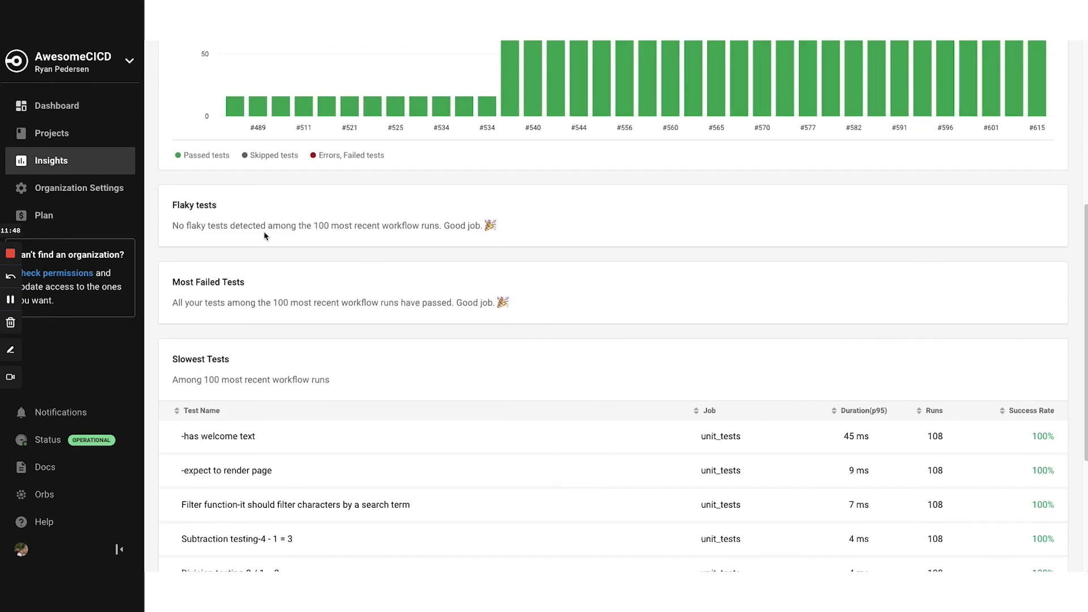
scroll(386, 316, "down", 2)
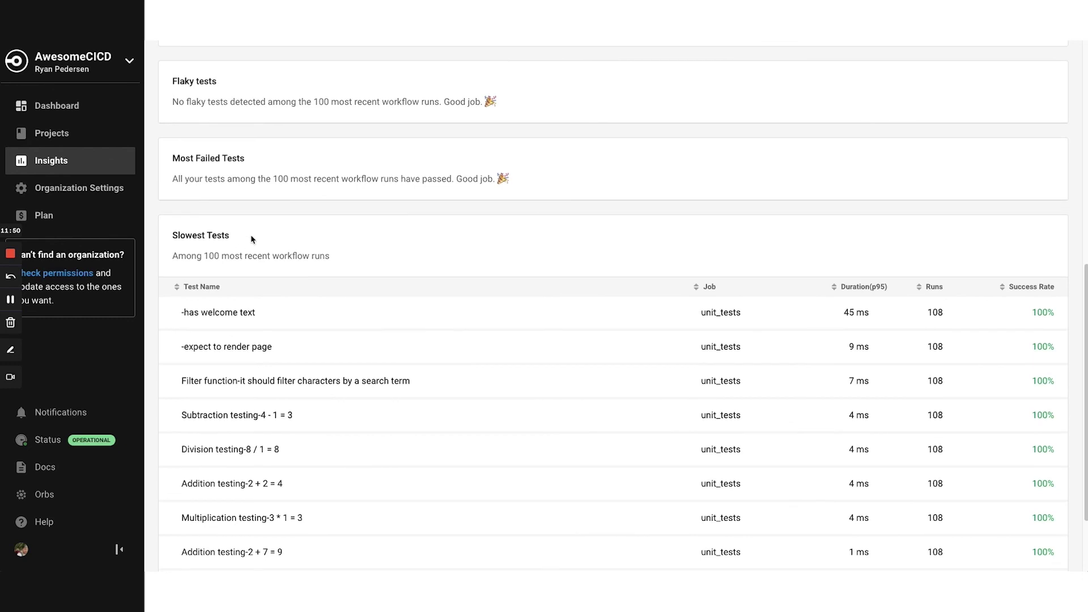